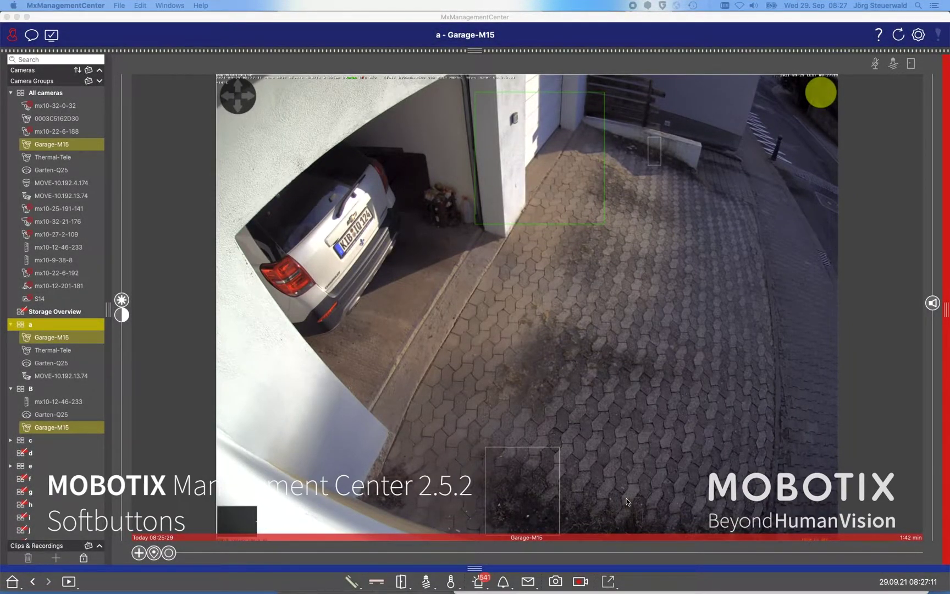
Show the Softbuttons list over the Garage-M15 live view, listing Garage Babsi and Autotracking.
{"action": "left_click", "coordinate": [610, 582]}
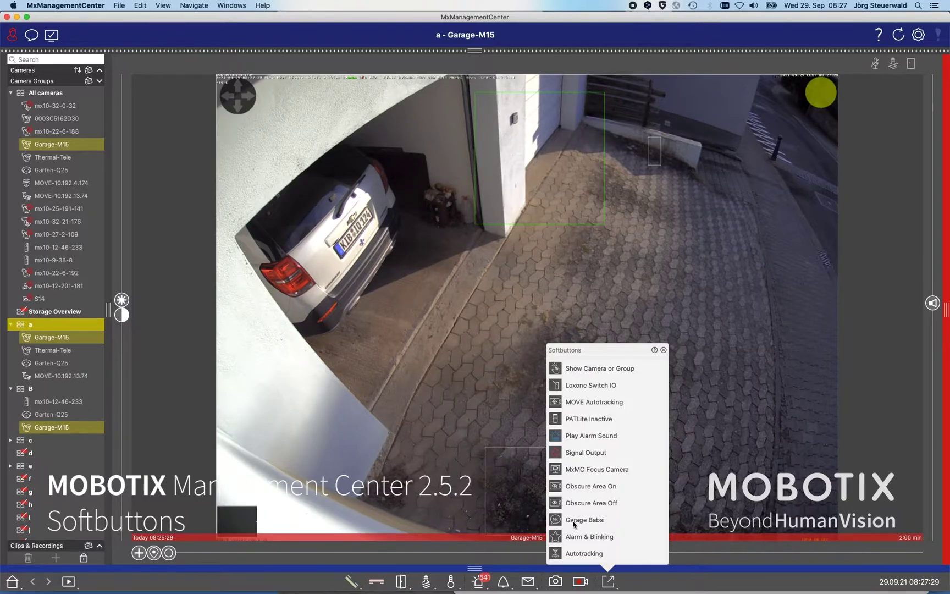
Trigger Garage Babsi to close the garage door, then bring the softbutton list back up.
{"action": "left_click", "coordinate": [573, 521]}
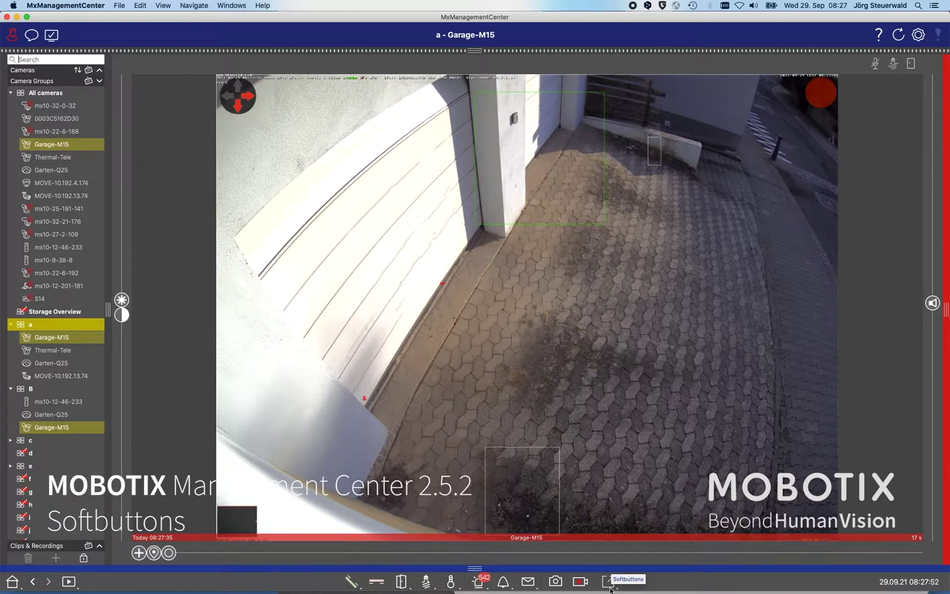
{"action": "left_click", "coordinate": [609, 584]}
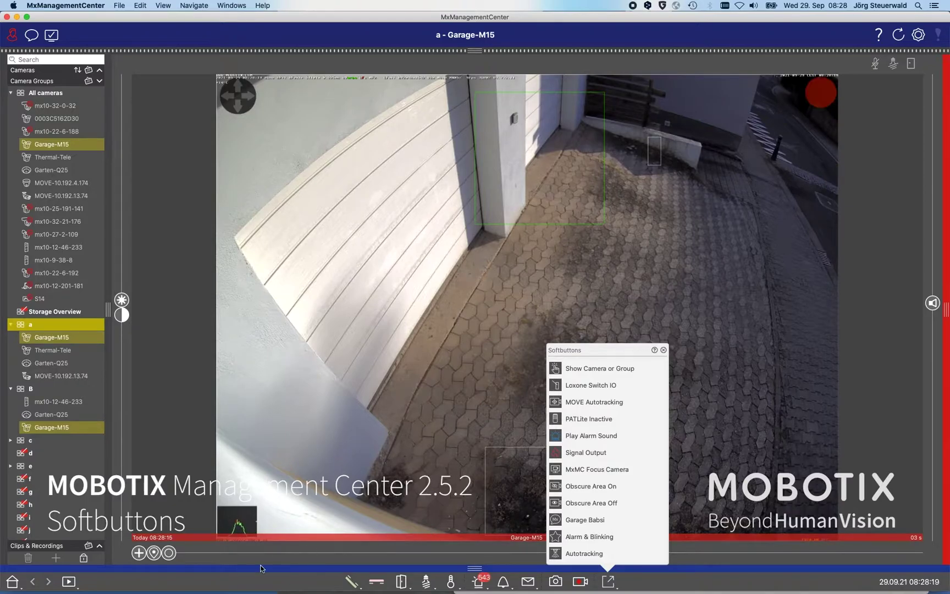
Switch from the live view to the Components view via View Selection.
{"action": "left_click", "coordinate": [69, 582]}
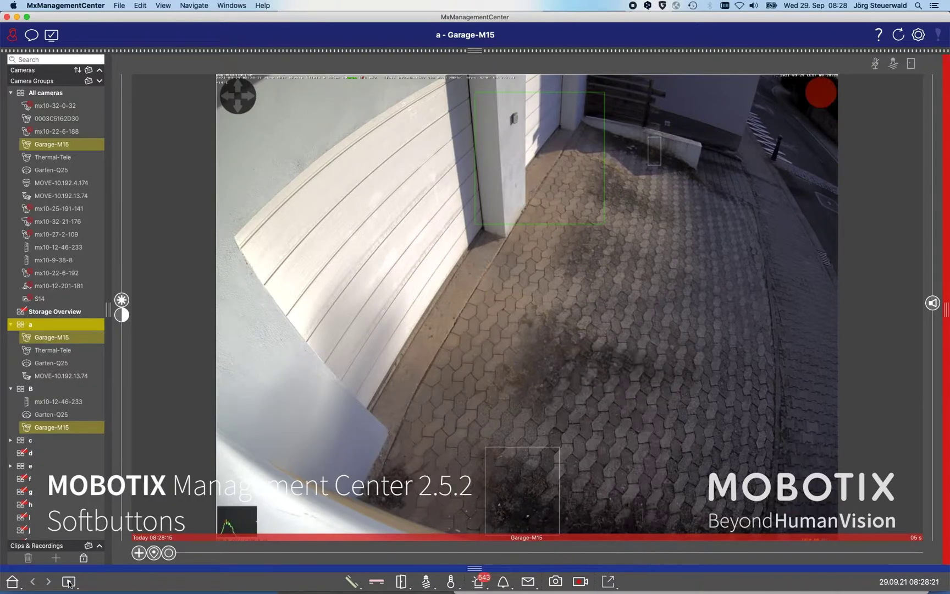
{"action": "left_click", "coordinate": [69, 582]}
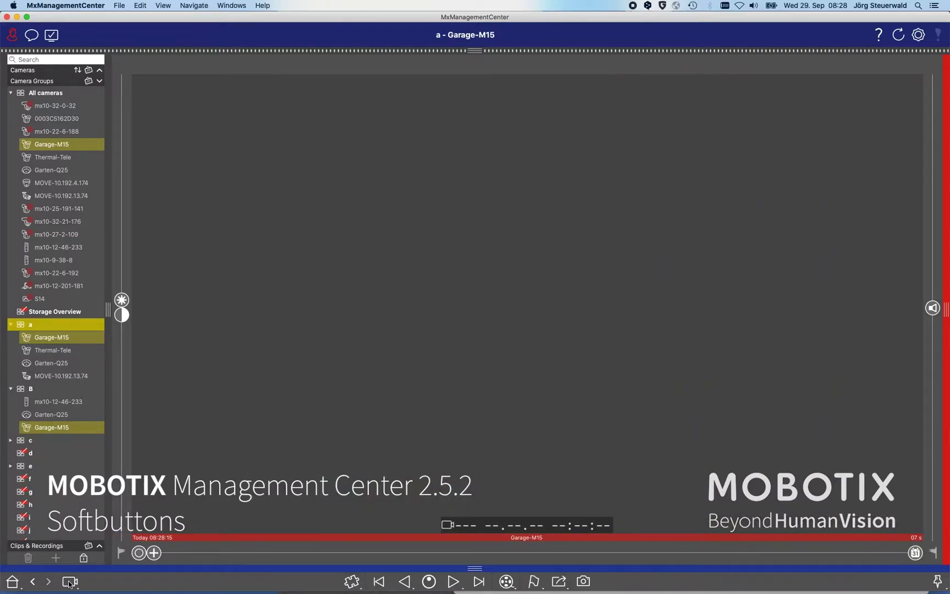
{"action": "left_click", "coordinate": [69, 582]}
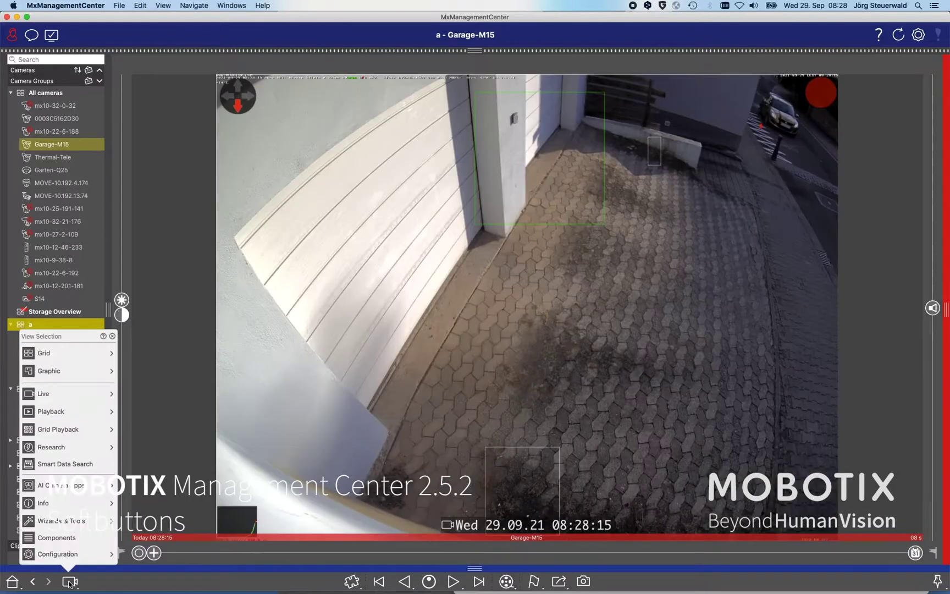
{"action": "left_click", "coordinate": [58, 538]}
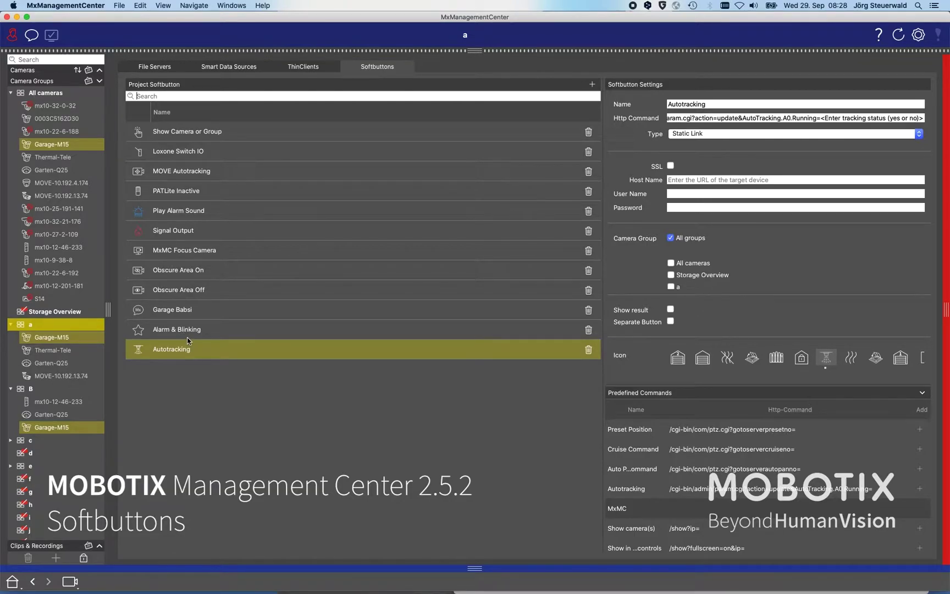
{"action": "left_click", "coordinate": [168, 311]}
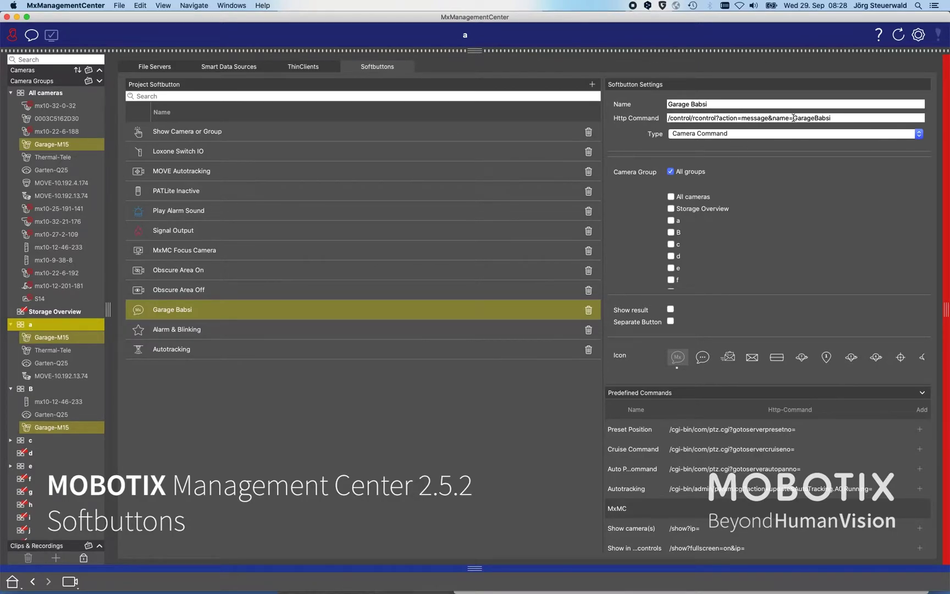
{"action": "left_click_drag", "start_coordinate": [794, 119], "coordinate": [831, 120]}
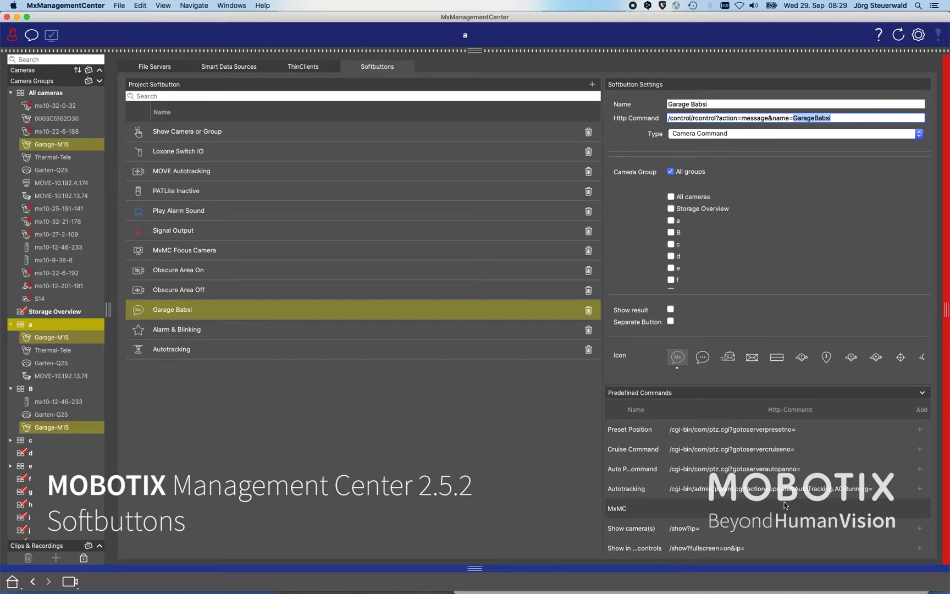
Scroll Garage Babsi's Predefined Commands list to the MOBOTIX MOVE and MxMC HTTP commands.
{"action": "scroll", "coordinate": [784, 501], "scroll_direction": "up", "scroll_amount": 5}
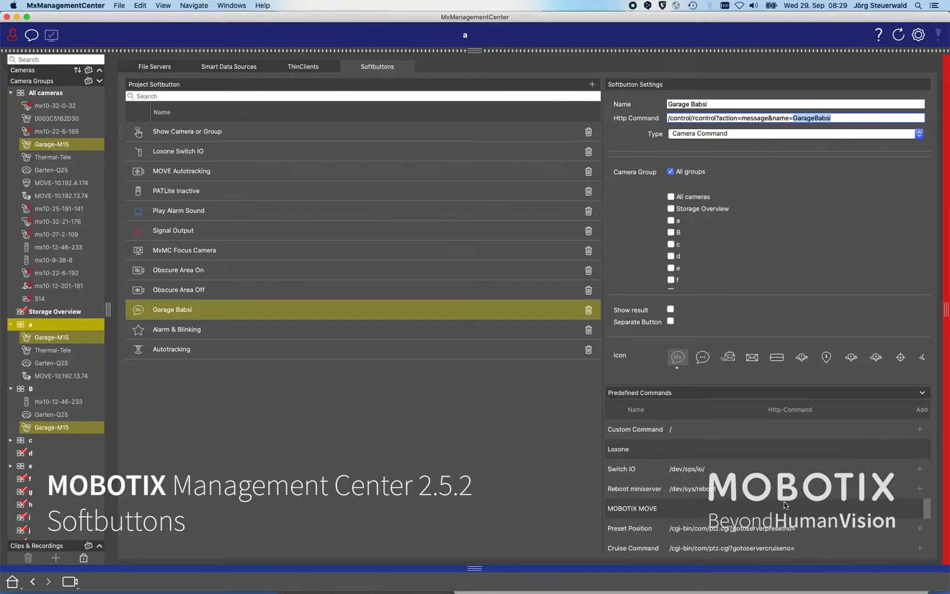
{"action": "scroll", "coordinate": [784, 502], "scroll_direction": "up", "scroll_amount": 5}
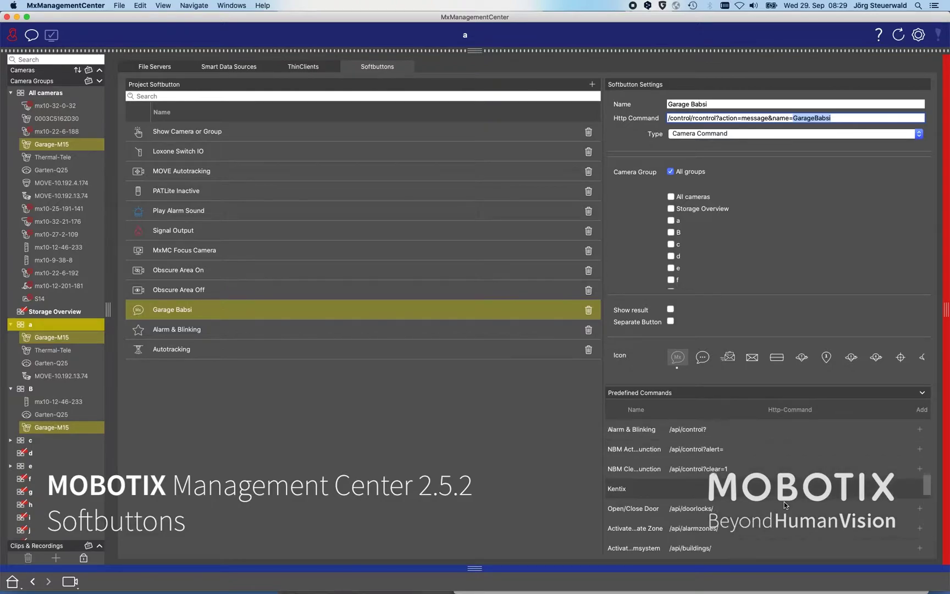
{"action": "scroll", "coordinate": [784, 502], "scroll_direction": "up", "scroll_amount": 4}
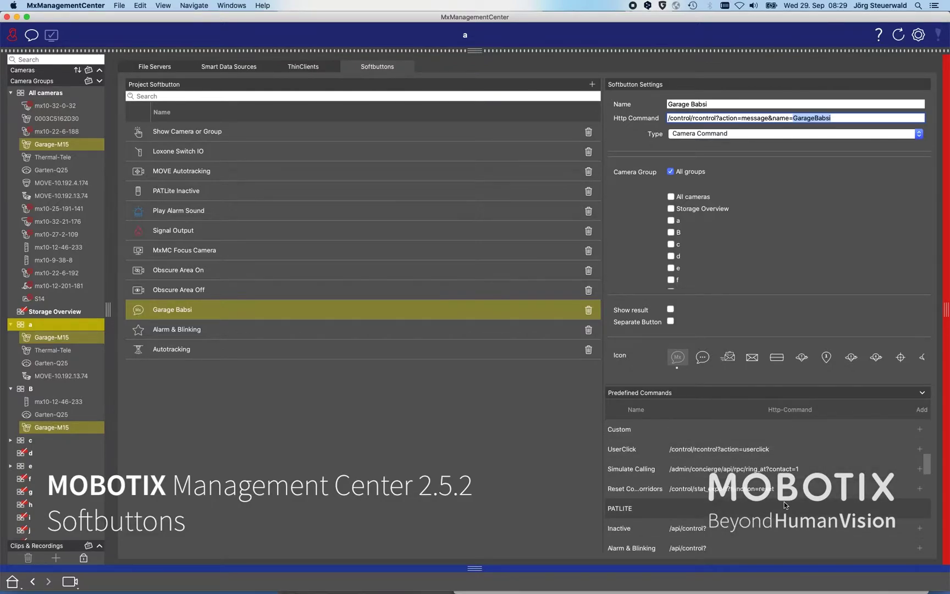
{"action": "scroll", "coordinate": [784, 502], "scroll_direction": "up", "scroll_amount": 8}
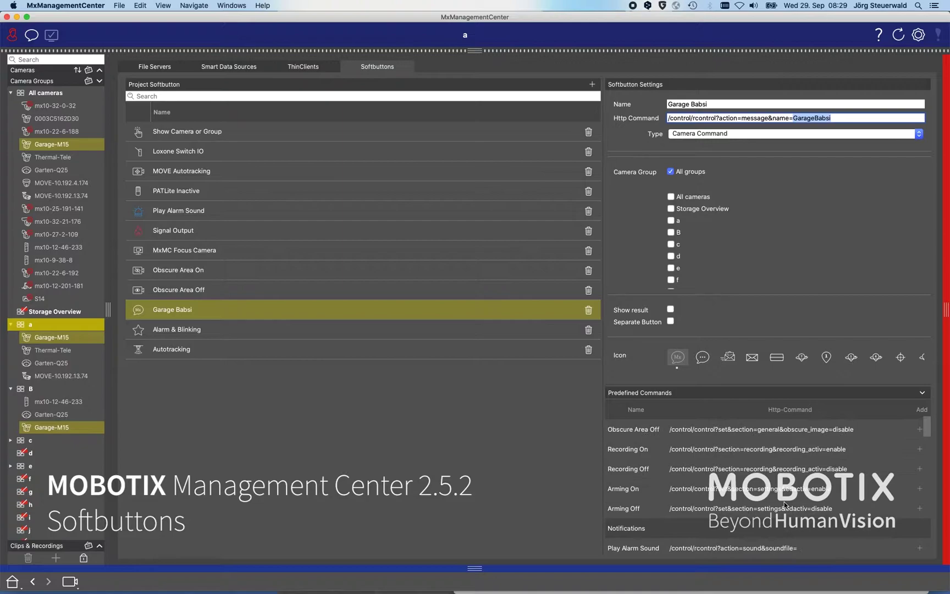
{"action": "scroll", "coordinate": [784, 502], "scroll_direction": "up", "scroll_amount": 5}
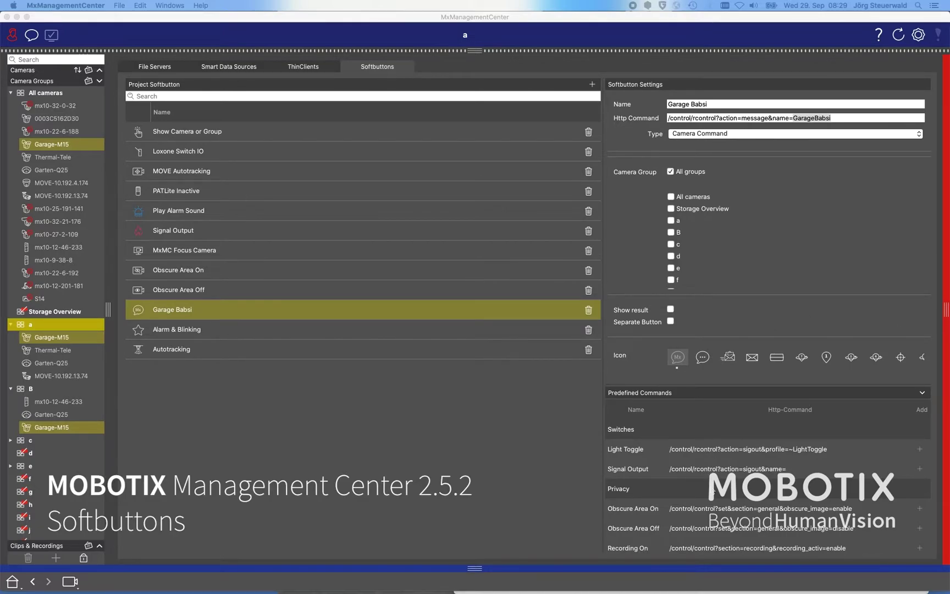
{"action": "scroll", "coordinate": [713, 490], "scroll_direction": "down", "scroll_amount": 7}
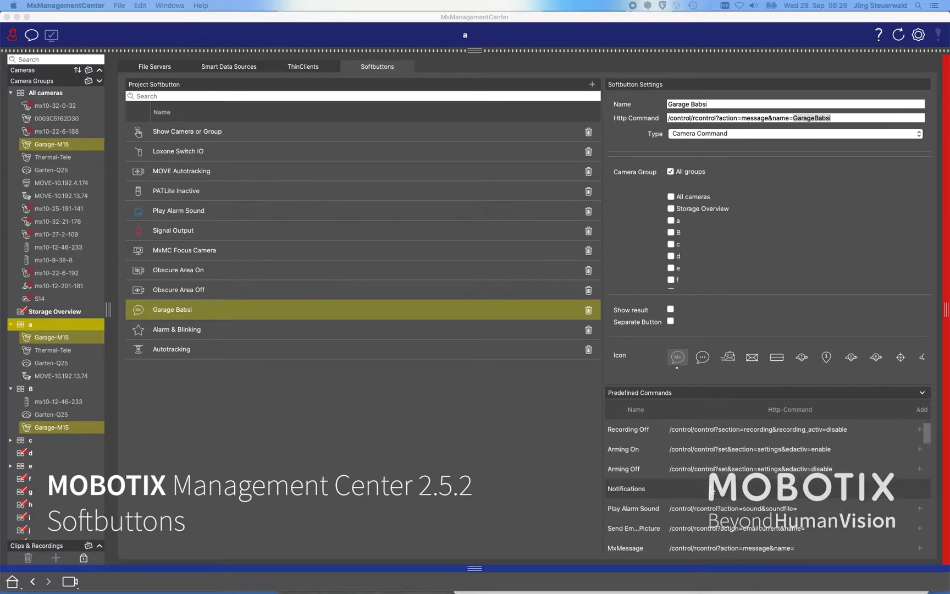
{"action": "scroll", "coordinate": [713, 489], "scroll_direction": "up", "scroll_amount": 4}
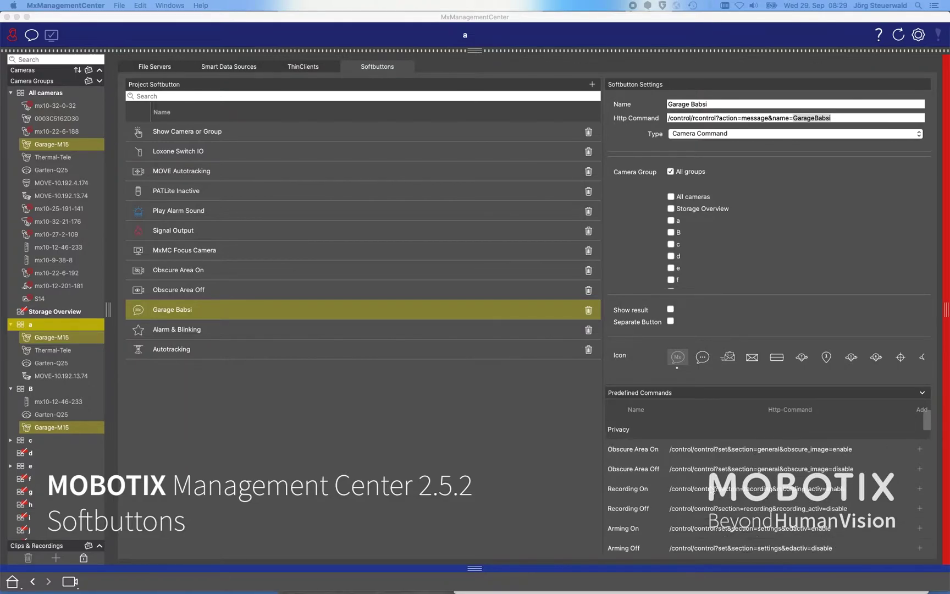
{"action": "scroll", "coordinate": [713, 490], "scroll_direction": "up", "scroll_amount": 3}
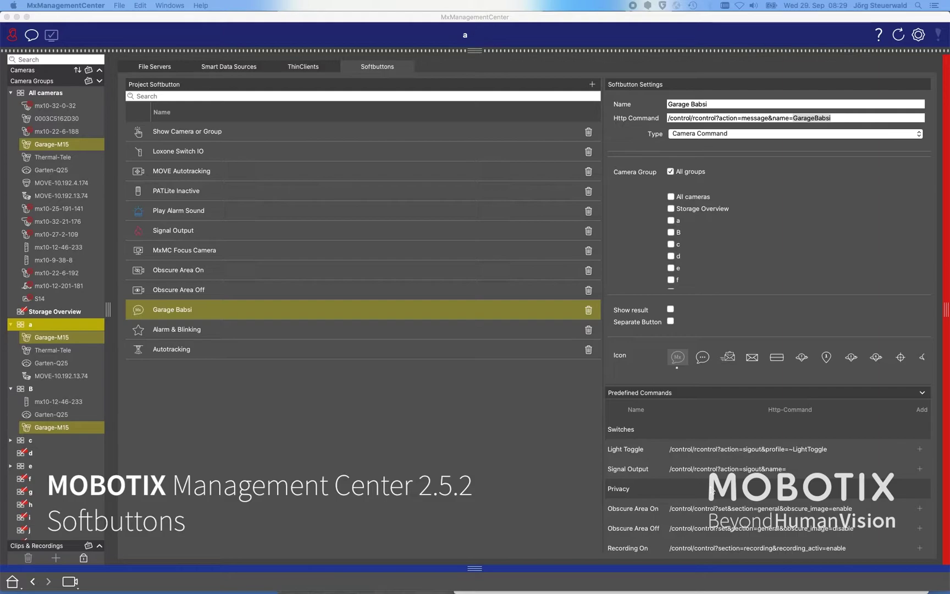
{"action": "scroll", "coordinate": [713, 491], "scroll_direction": "down", "scroll_amount": 3}
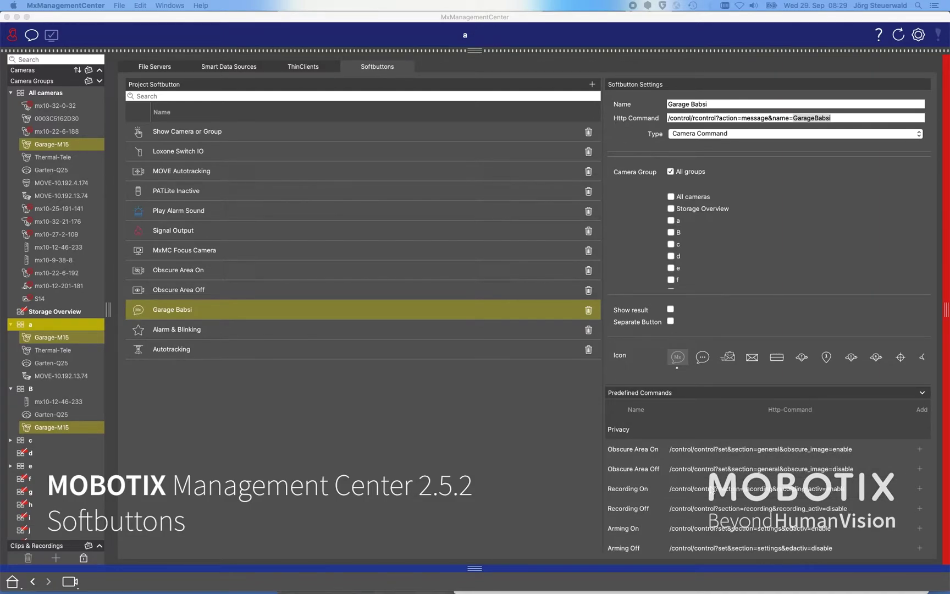
{"action": "scroll", "coordinate": [768, 488], "scroll_direction": "down", "scroll_amount": 6}
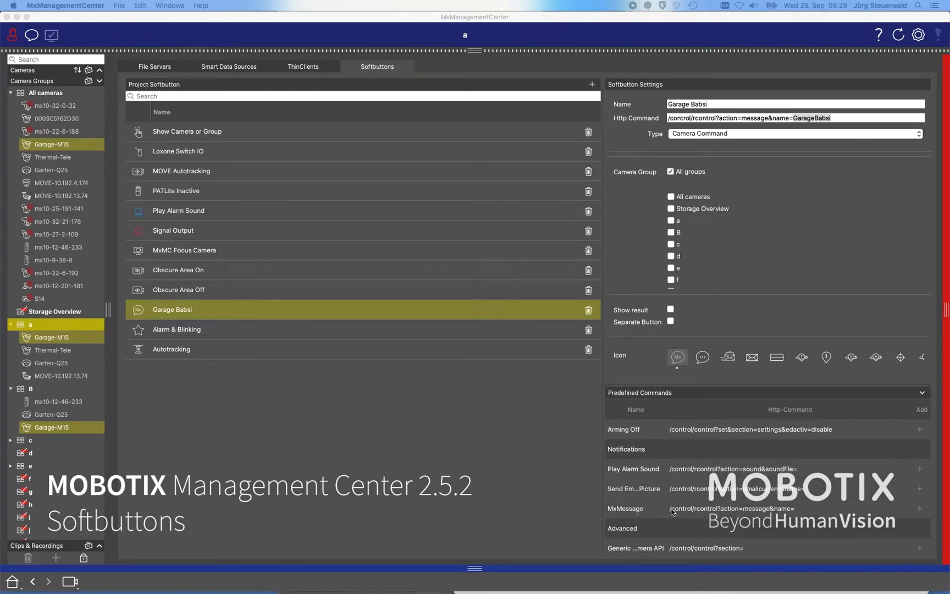
{"action": "scroll", "coordinate": [671, 510], "scroll_direction": "down", "scroll_amount": 2}
{"action": "scroll", "coordinate": [672, 513], "scroll_direction": "down", "scroll_amount": 1}
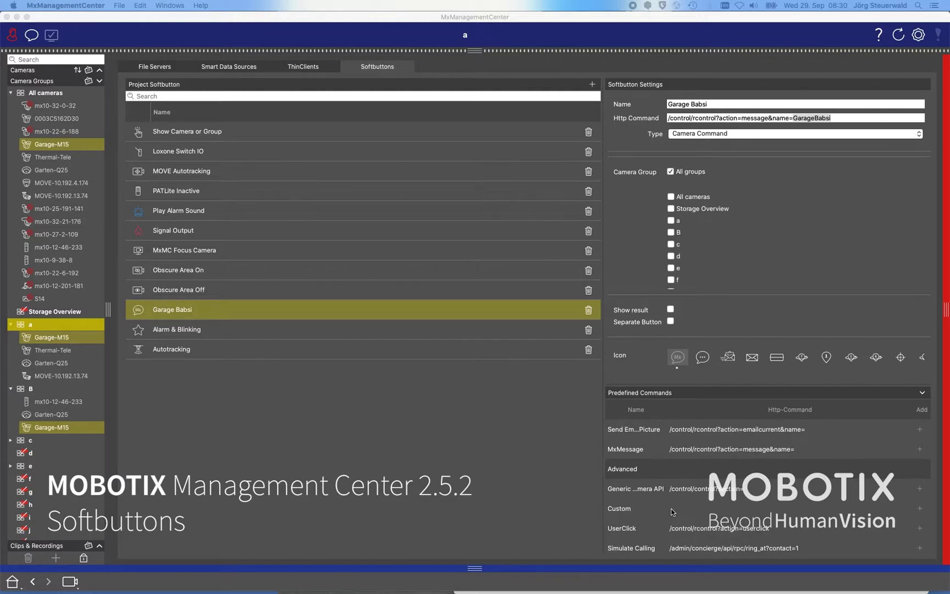
{"action": "scroll", "coordinate": [671, 512], "scroll_direction": "down", "scroll_amount": 5}
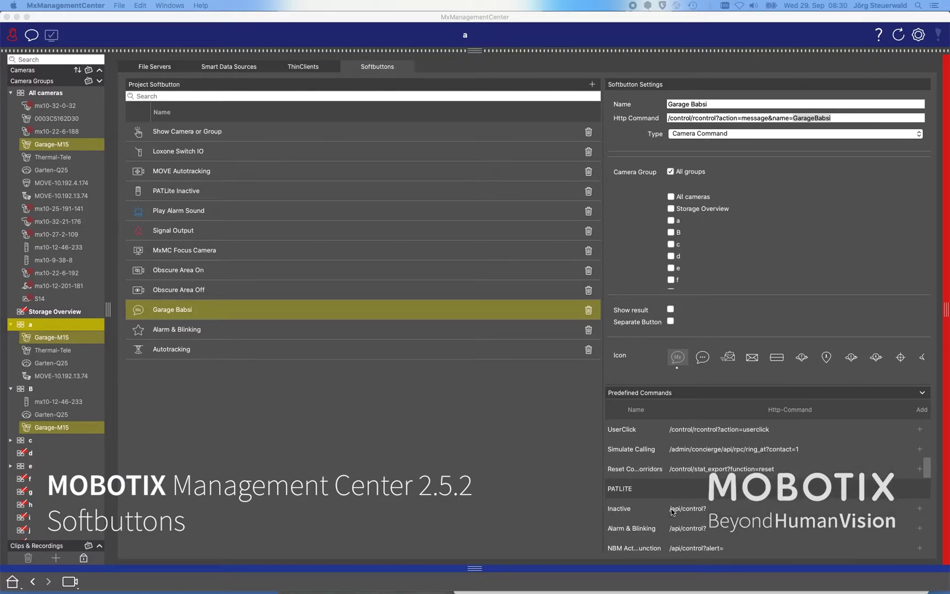
{"action": "scroll", "coordinate": [671, 512], "scroll_direction": "down", "scroll_amount": 2}
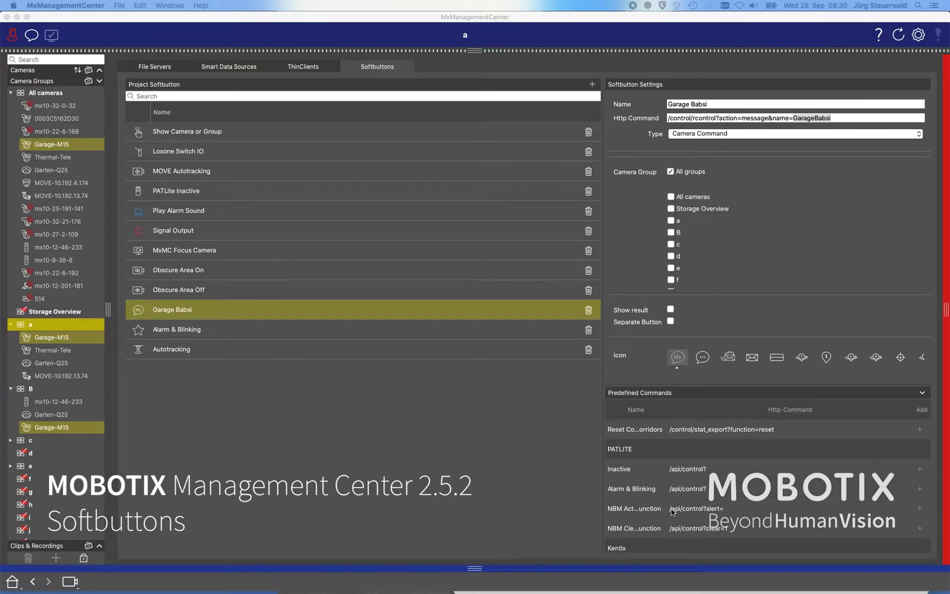
{"action": "scroll", "coordinate": [671, 512], "scroll_direction": "down", "scroll_amount": 1}
{"action": "scroll", "coordinate": [671, 512], "scroll_direction": "down", "scroll_amount": 6}
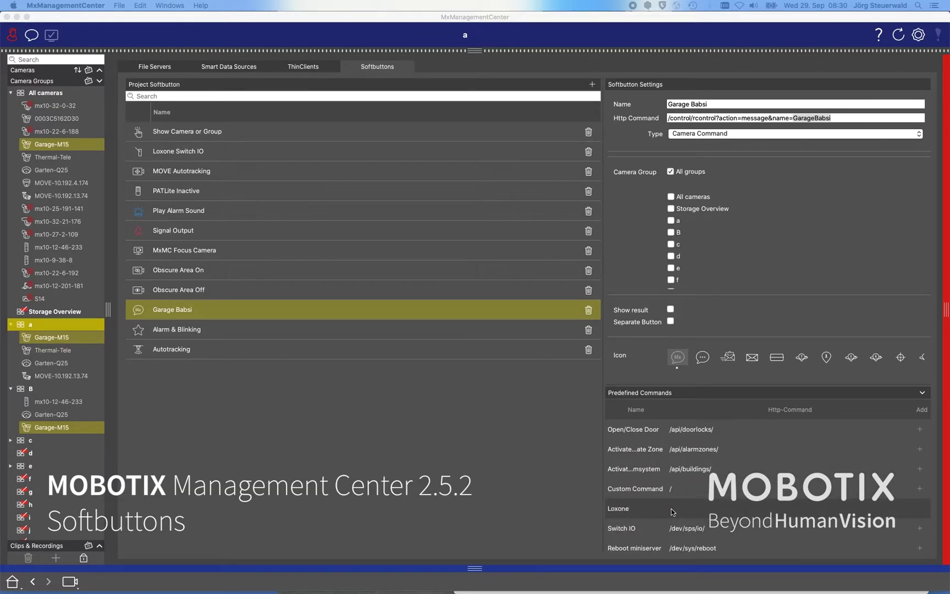
{"action": "scroll", "coordinate": [671, 511], "scroll_direction": "down", "scroll_amount": 4}
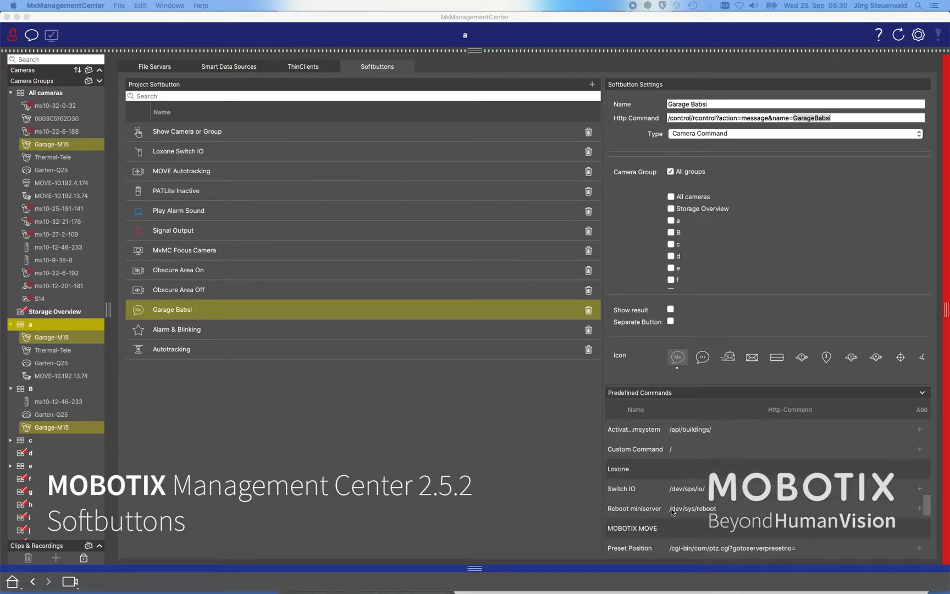
{"action": "scroll", "coordinate": [671, 512], "scroll_direction": "down", "scroll_amount": 3}
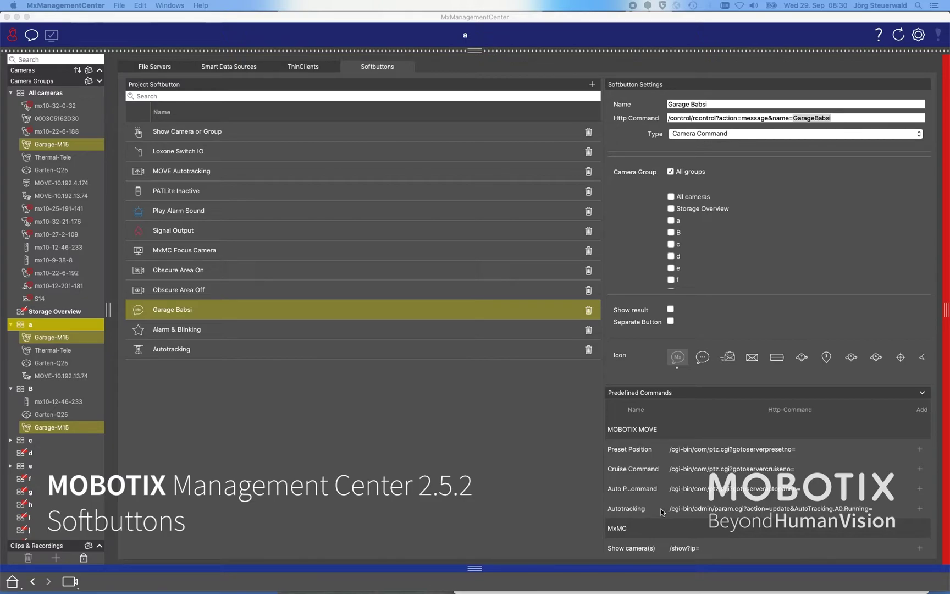
{"action": "scroll", "coordinate": [661, 511], "scroll_direction": "down", "scroll_amount": 5}
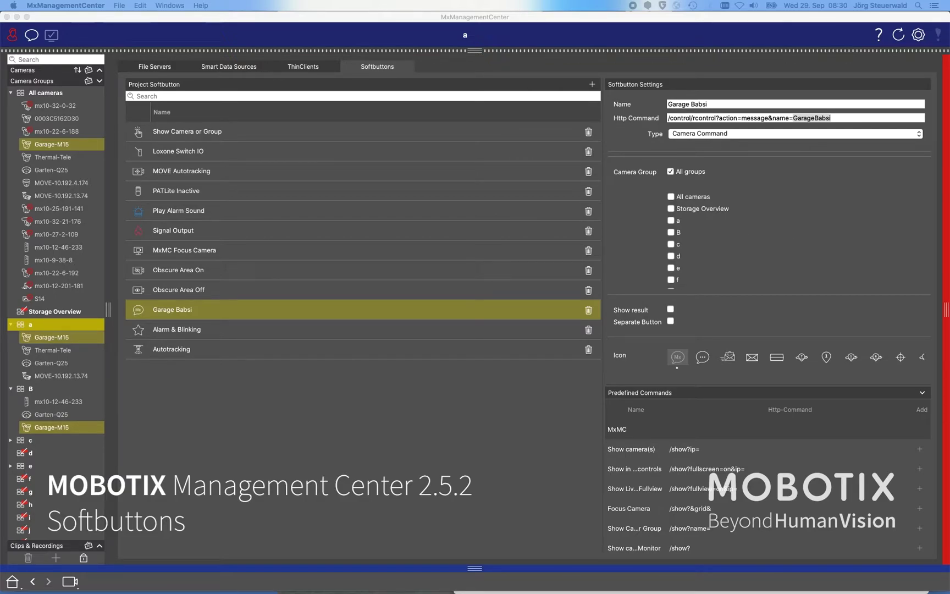
Replace the camera-IP placeholder in MxMC Focus Camera's Http Command with 10.2.3.2,10.2.3.4.
{"action": "left_click", "coordinate": [440, 362]}
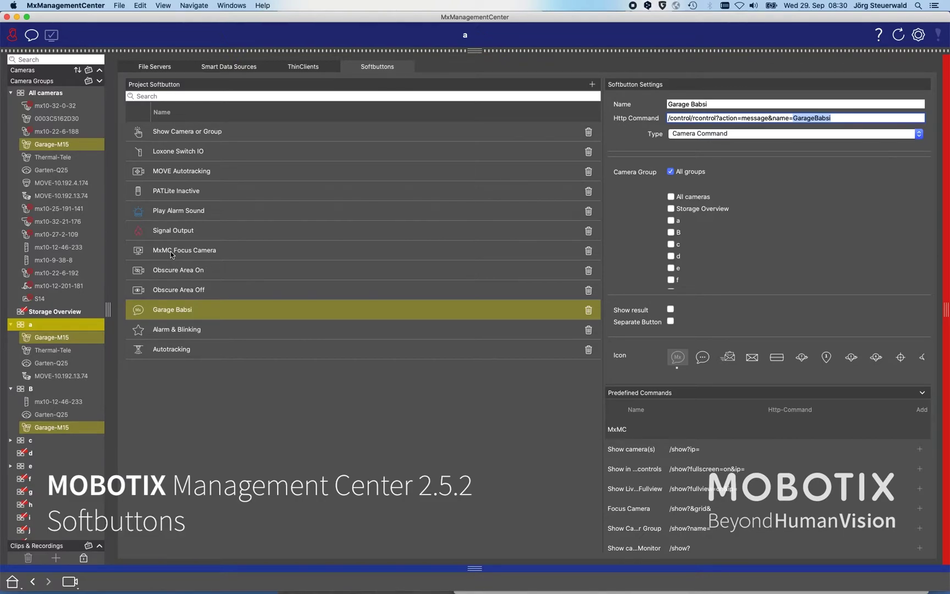
{"action": "left_click", "coordinate": [171, 251]}
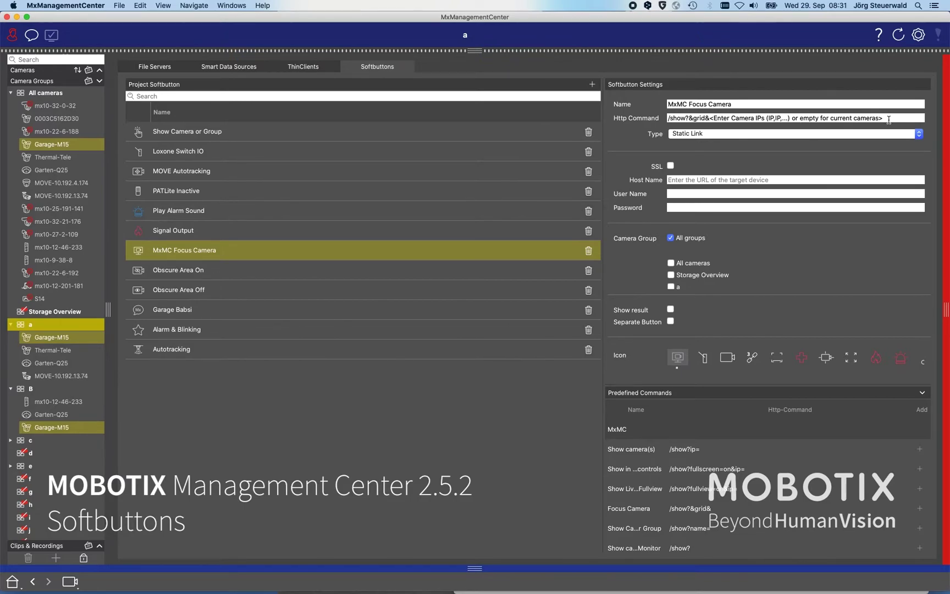
{"action": "left_click", "coordinate": [710, 118]}
{"action": "key", "text": "shift+Right"}
{"action": "key", "text": "shift+Right"}
{"action": "key", "text": "shift+Right"}
{"action": "key", "text": "shift+Right"}
{"action": "key", "text": "shift+Right"}
{"action": "key", "text": "shift+Right"}
{"action": "key", "text": "shift+Right"}
{"action": "key", "text": "shift+Right"}
{"action": "key", "text": "shift+Right"}
{"action": "key", "text": "shift+Right"}
{"action": "key", "text": "shift+Right"}
{"action": "key", "text": "shift+Right"}
{"action": "key", "text": "shift+Right"}
{"action": "key", "text": "shift+Right"}
{"action": "key", "text": "shift+Right"}
{"action": "key", "text": "shift+Right"}
{"action": "key", "text": "shift+Right"}
{"action": "key", "text": "shift+Right"}
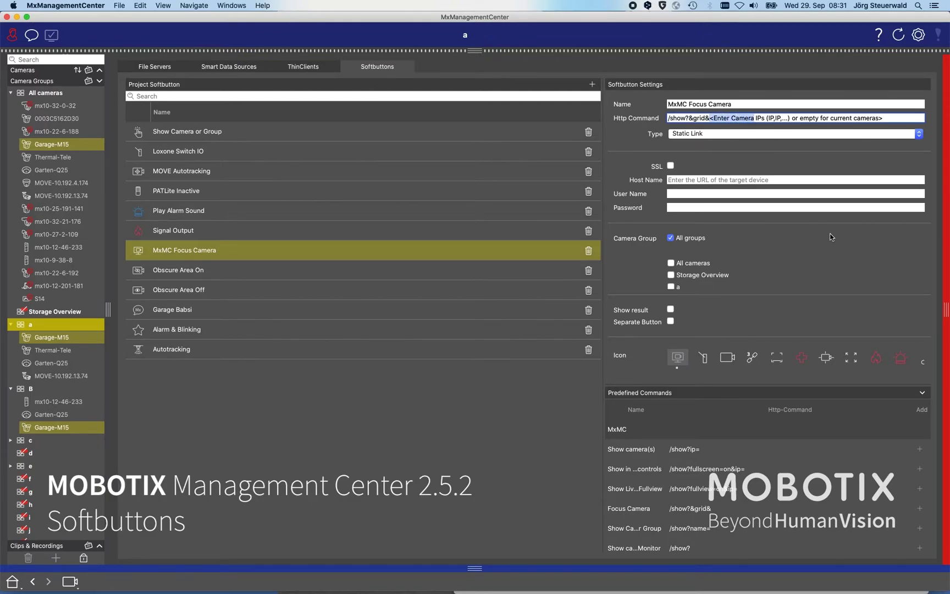
{"action": "key", "text": "shift+Right"}
{"action": "key", "text": "shift+Right"}
{"action": "key", "text": "shift+Right"}
{"action": "key", "text": "shift+Right"}
{"action": "key", "text": "shift+Right"}
{"action": "key", "text": "shift+Right"}
{"action": "key", "text": "shift+Right"}
{"action": "key", "text": "shift+Right"}
{"action": "key", "text": "shift+Right"}
{"action": "key", "text": "shift+Right"}
{"action": "key", "text": "shift+Right"}
{"action": "key", "text": "shift+Right"}
{"action": "key", "text": "shift+Right"}
{"action": "key", "text": "shift+Right"}
{"action": "key", "text": "shift+Right"}
{"action": "key", "text": "shift+Right"}
{"action": "key", "text": "shift+Right"}
{"action": "key", "text": "shift+Right"}
{"action": "key", "text": "shift+Right"}
{"action": "key", "text": "shift+Right"}
{"action": "key", "text": "shift+Right"}
{"action": "key", "text": "shift+Right"}
{"action": "key", "text": "shift+Right"}
{"action": "key", "text": "shift+Right"}
{"action": "key", "text": "shift+Right"}
{"action": "key", "text": "shift+Right"}
{"action": "key", "text": "shift+Right"}
{"action": "key", "text": "shift+Right"}
{"action": "key", "text": "shift+Right"}
{"action": "key", "text": "shift+Right"}
{"action": "key", "text": "shift+Right"}
{"action": "key", "text": "shift+Right"}
{"action": "key", "text": "shift+Right"}
{"action": "key", "text": "shift+Right"}
{"action": "key", "text": "shift+Right"}
{"action": "key", "text": "shift+Right"}
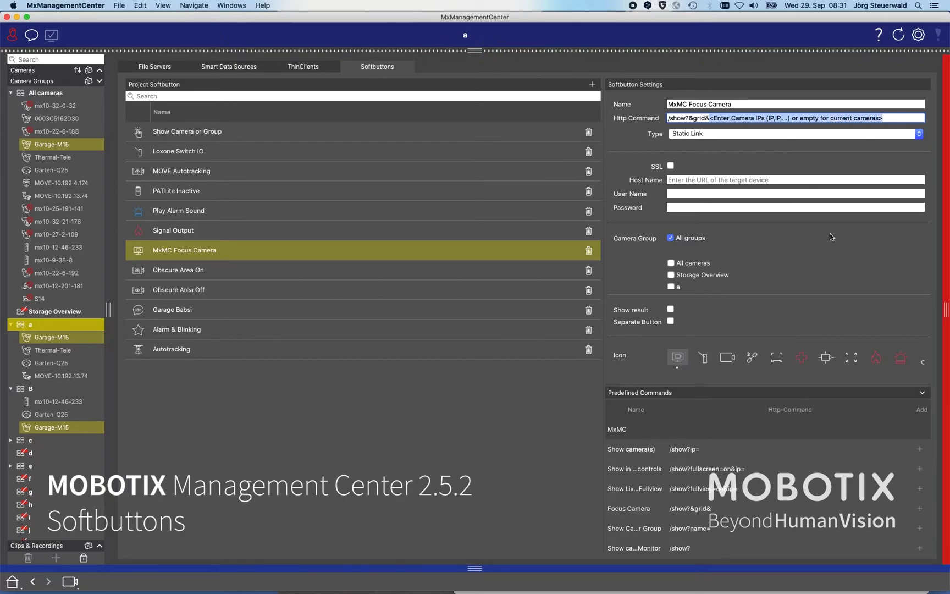
{"action": "type", "text": "10."}
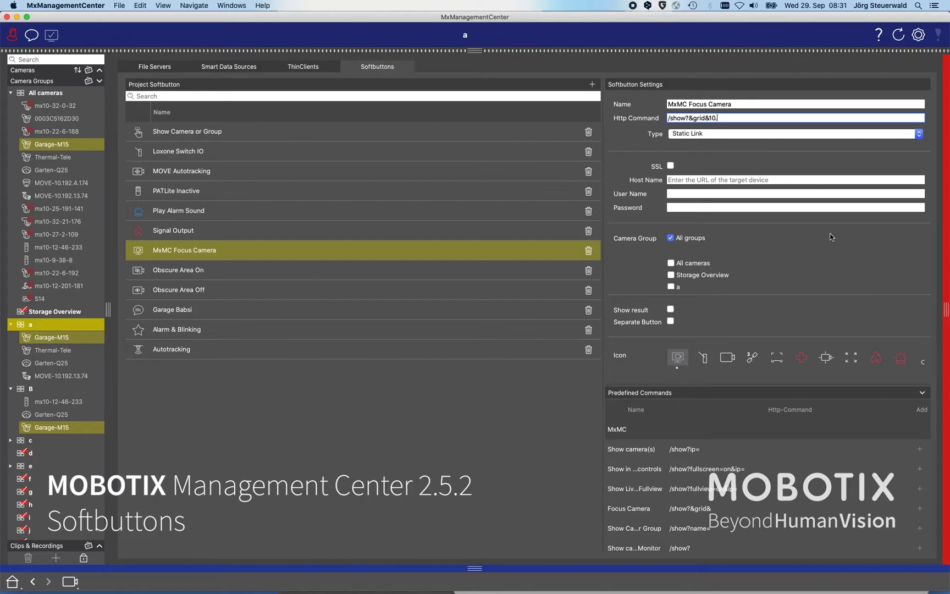
{"action": "type", "text": "2.3.2,10.2.3.4"}
Keep MxMC Focus Camera as a Static Link with host name 10.4.5.2.
{"action": "left_click", "coordinate": [701, 136]}
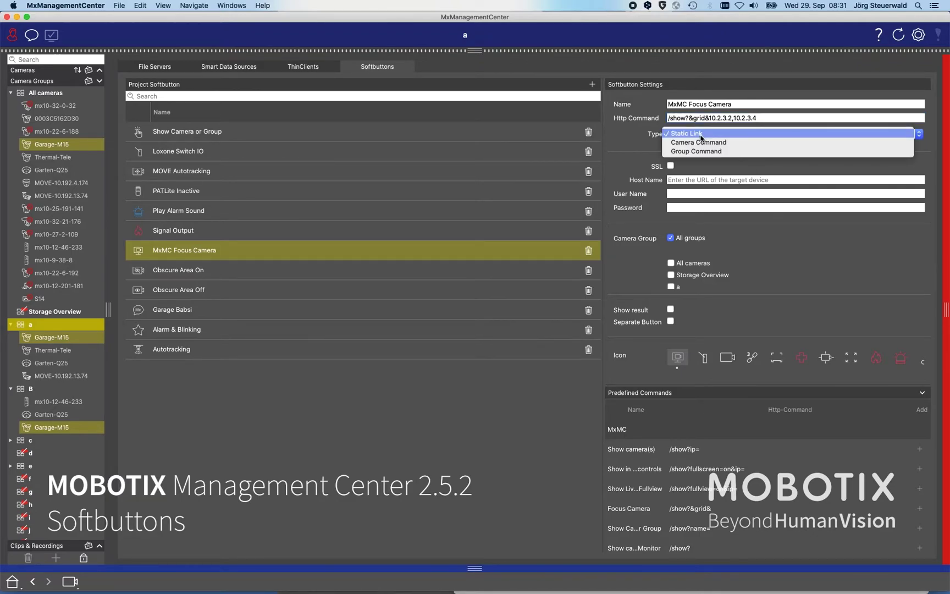
{"action": "left_click", "coordinate": [702, 133]}
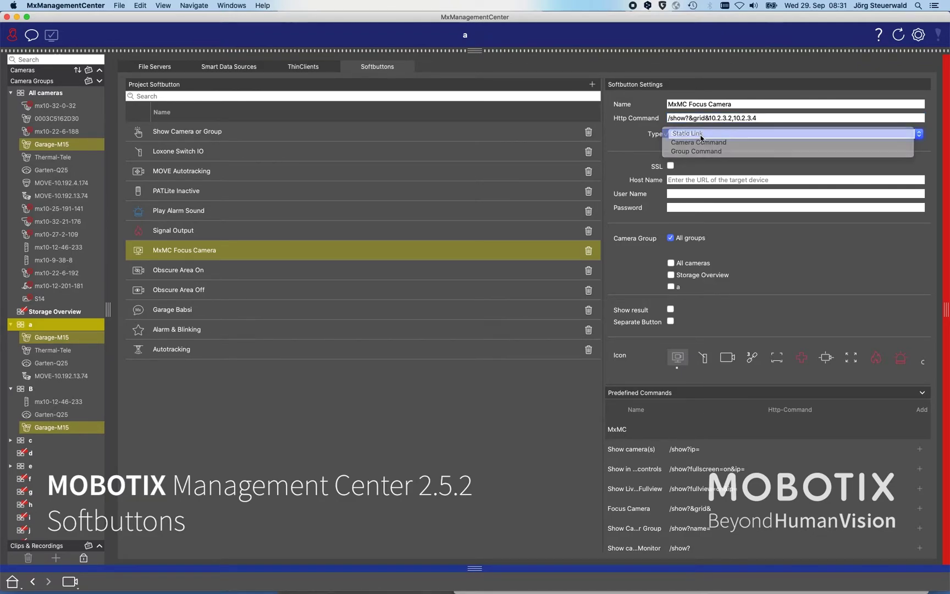
{"action": "left_click", "coordinate": [691, 180]}
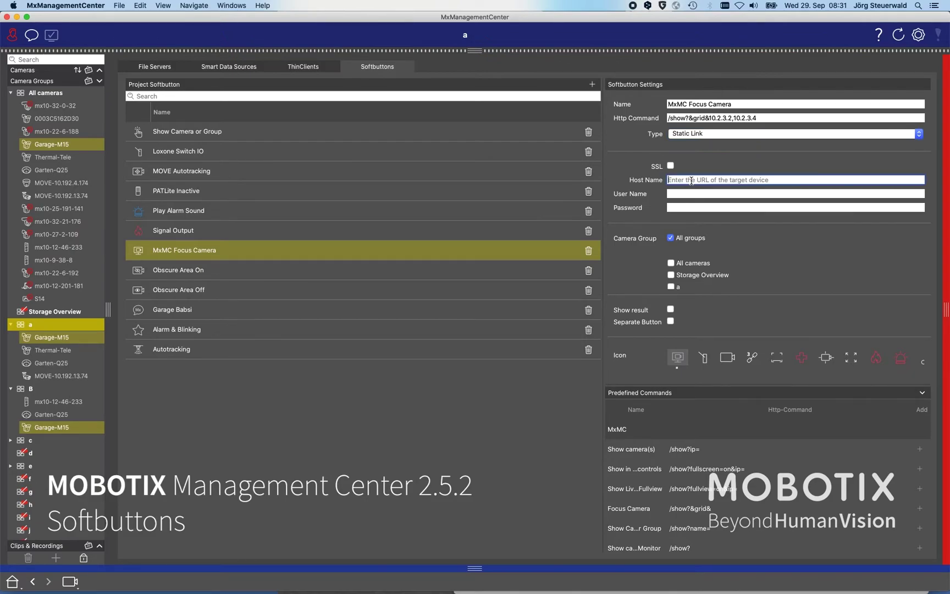
{"action": "type", "text": "10.4.5.2"}
Enter the login user name and password, keeping the softbutton's current icon.
{"action": "left_click", "coordinate": [687, 193]}
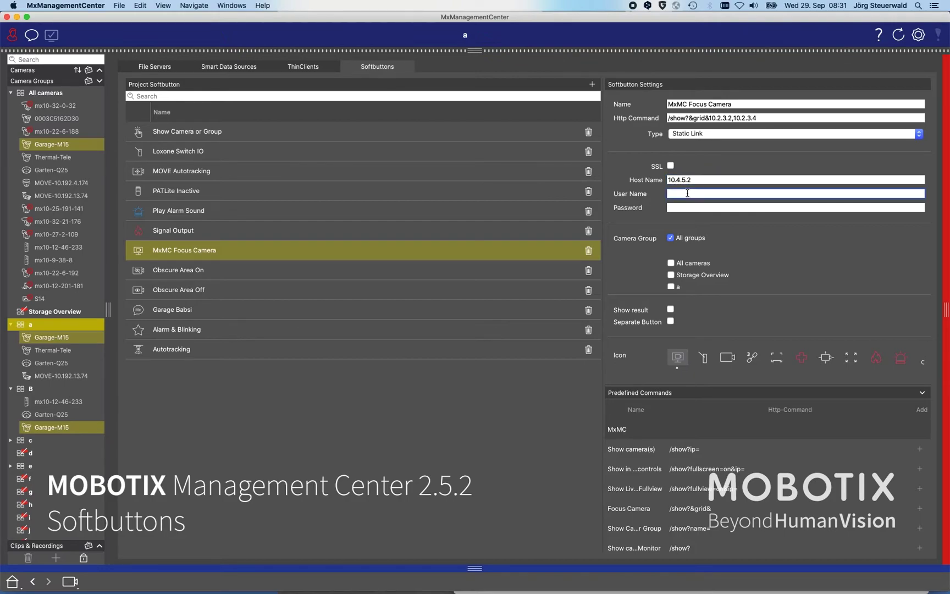
{"action": "key", "text": "Tab"}
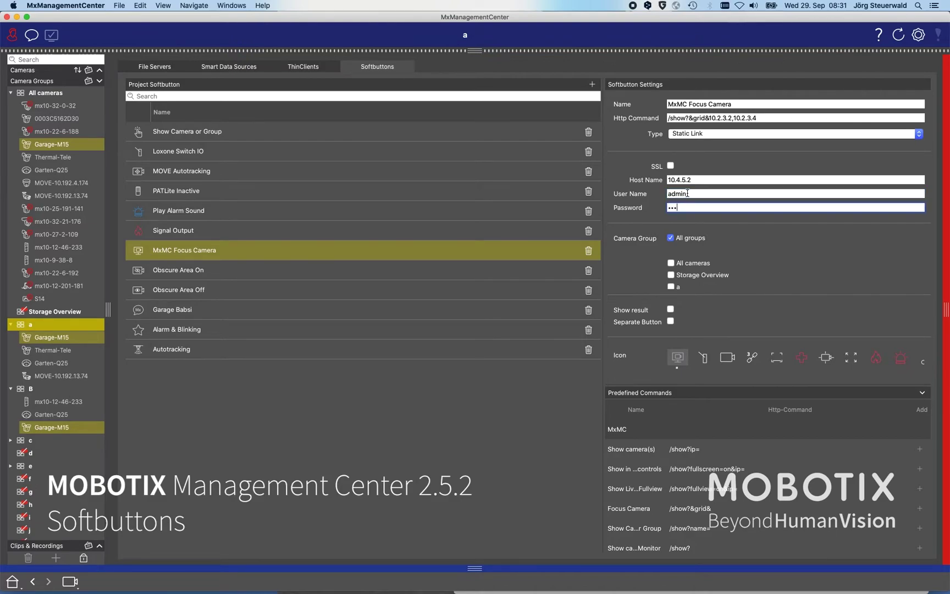
{"action": "left_click", "coordinate": [681, 360]}
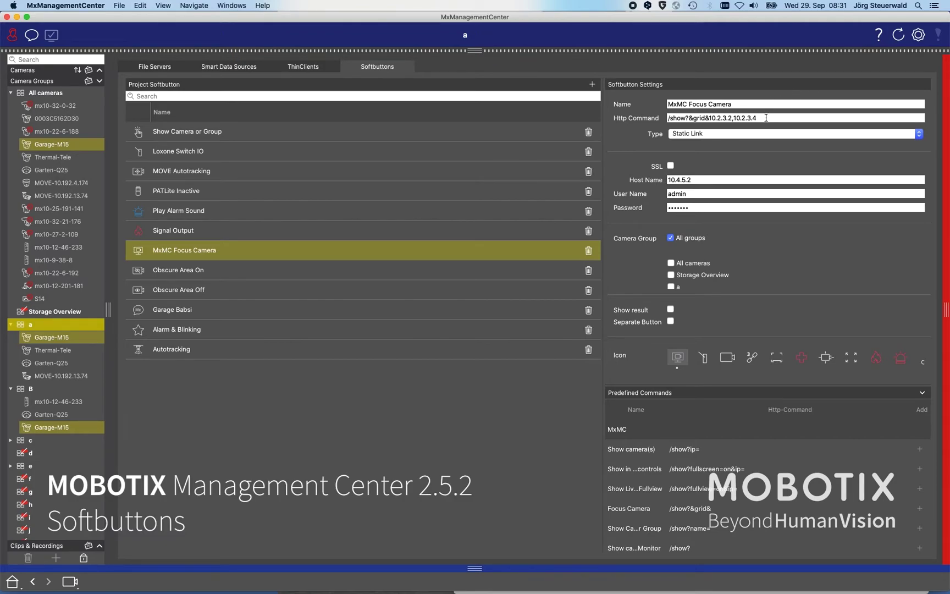
Review Obscure Area On's obscure_image=enable command, then return to the Garage-M15 live view.
{"action": "left_click_drag", "start_coordinate": [766, 117], "coordinate": [711, 118]}
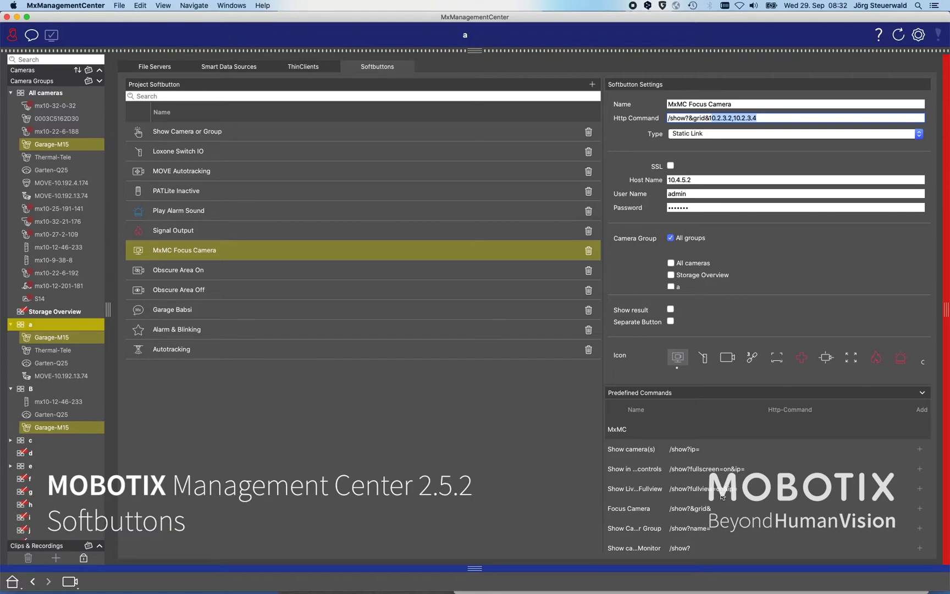
{"action": "scroll", "coordinate": [722, 497], "scroll_direction": "down", "scroll_amount": 1}
{"action": "scroll", "coordinate": [722, 496], "scroll_direction": "up", "scroll_amount": 10}
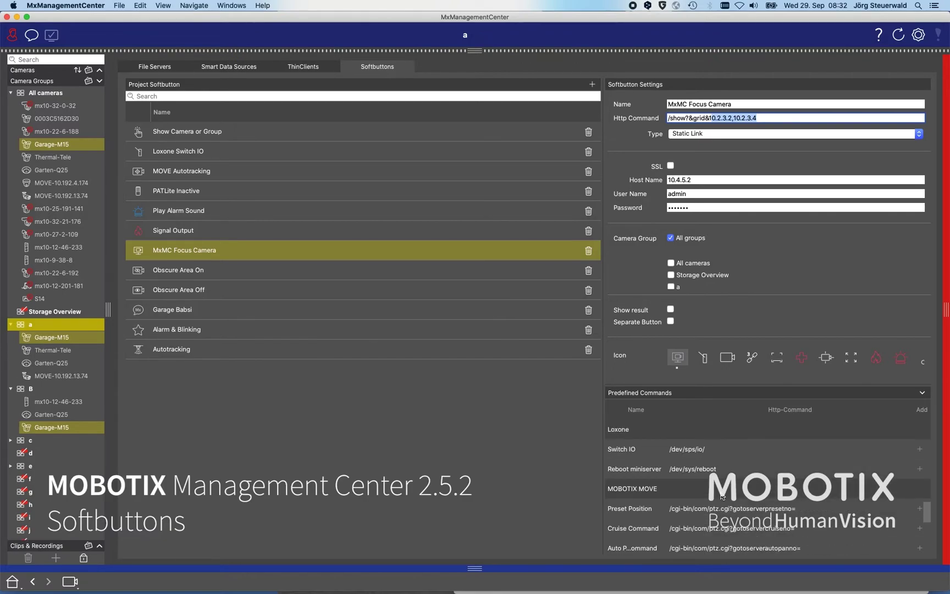
{"action": "scroll", "coordinate": [722, 497], "scroll_direction": "up", "scroll_amount": 10}
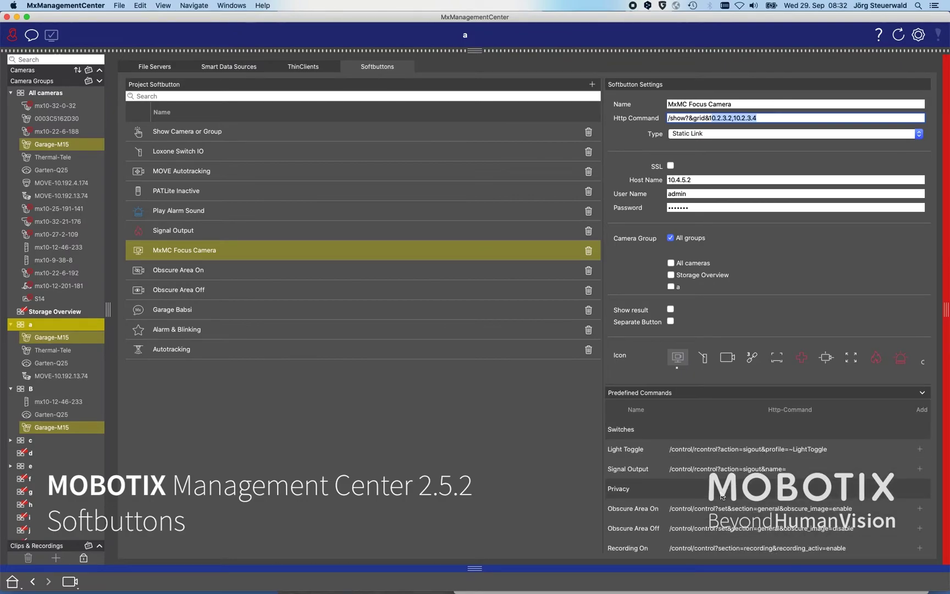
{"action": "left_click", "coordinate": [160, 274]}
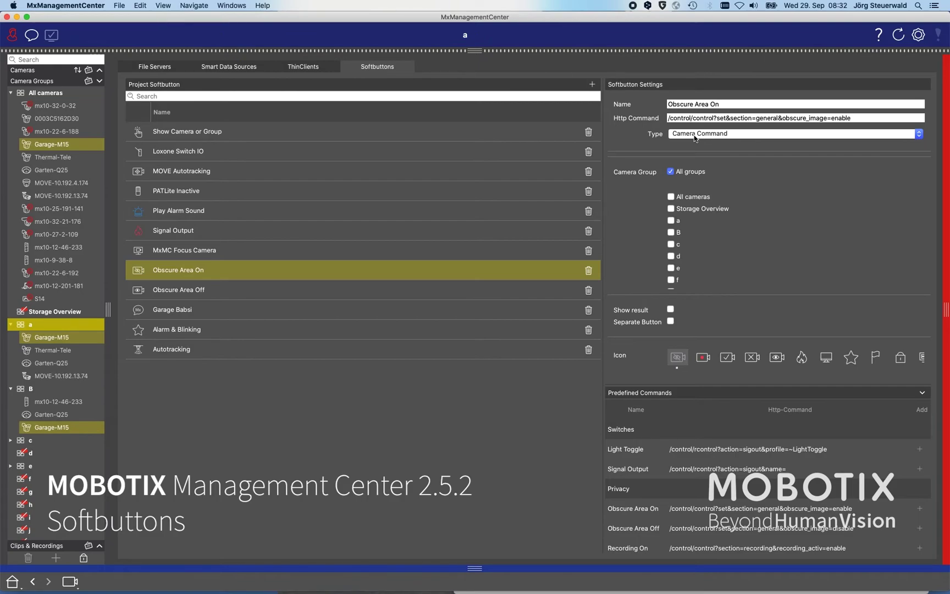
{"action": "left_click", "coordinate": [68, 581]}
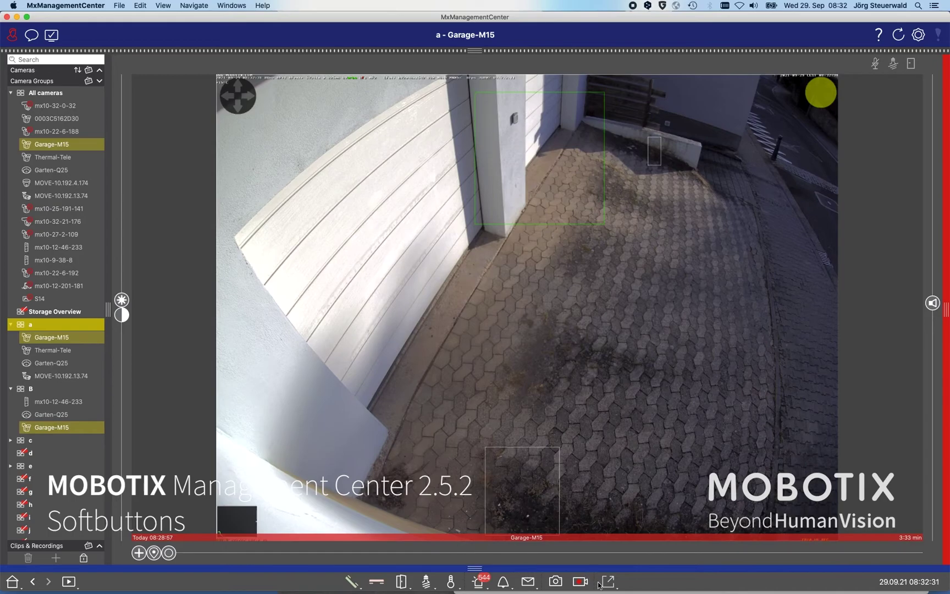
Trigger Obscure Area On to pixelate the Garage-M15 image, then Obscure Area Off to clear it.
{"action": "left_click", "coordinate": [609, 585]}
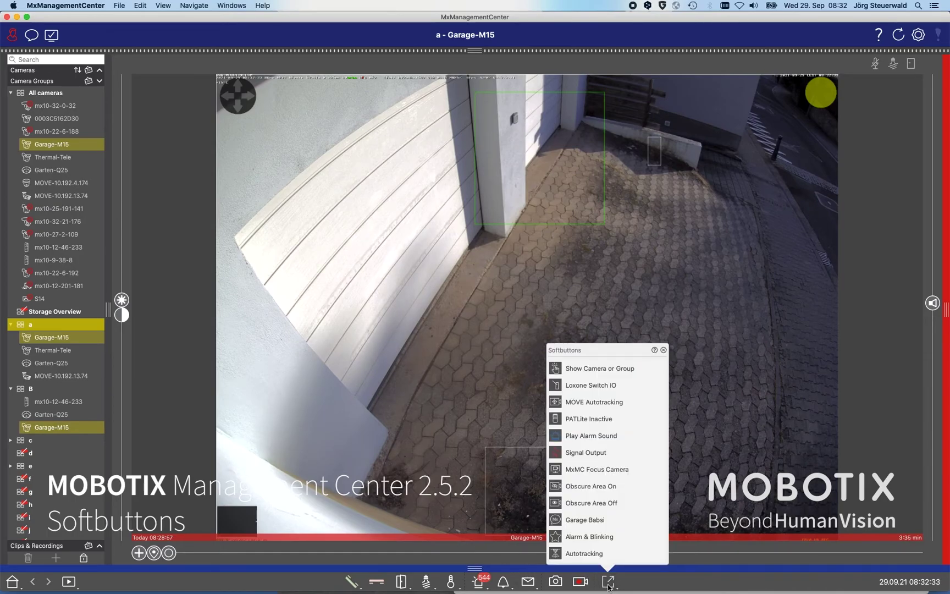
{"action": "left_click", "coordinate": [578, 487]}
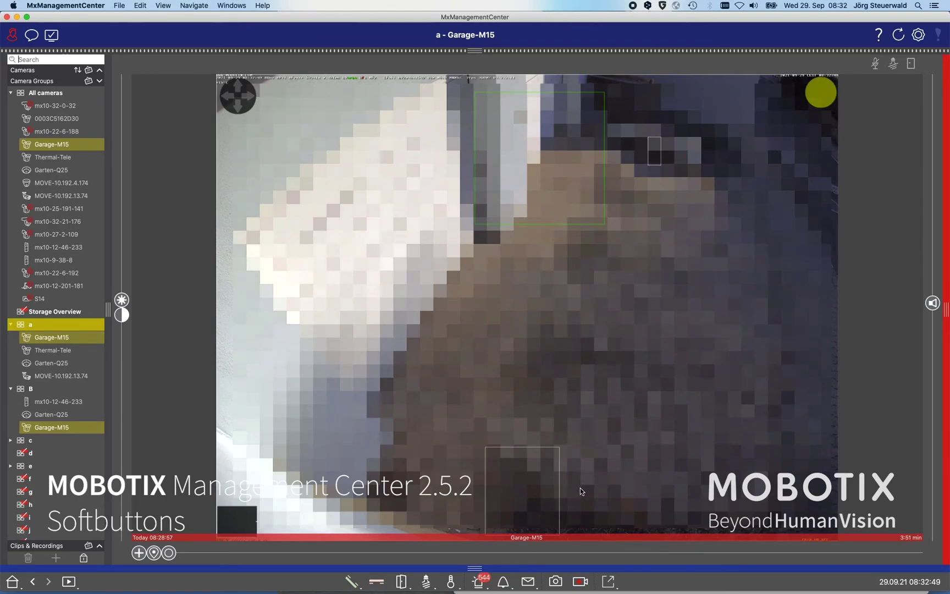
{"action": "left_click", "coordinate": [608, 581]}
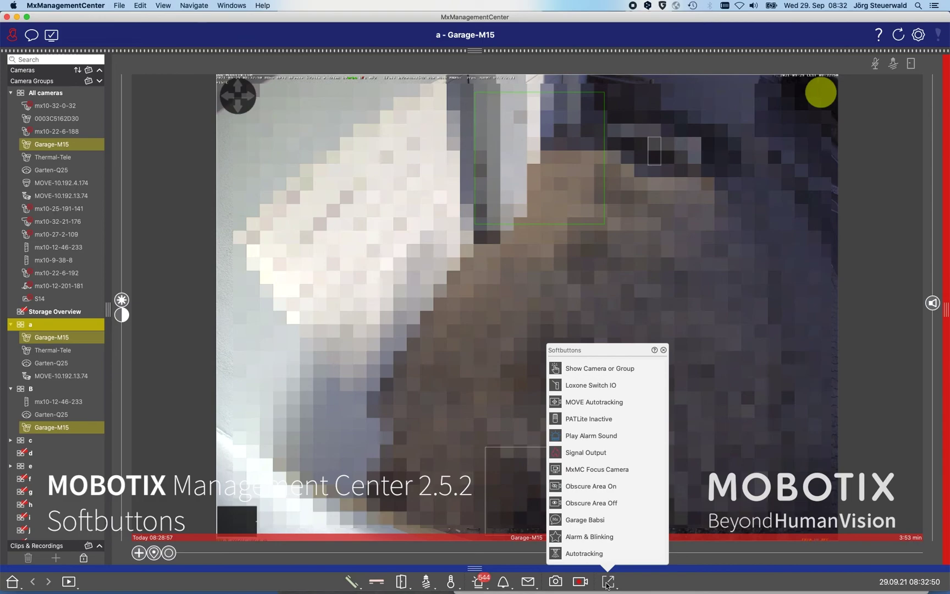
{"action": "left_click", "coordinate": [588, 503]}
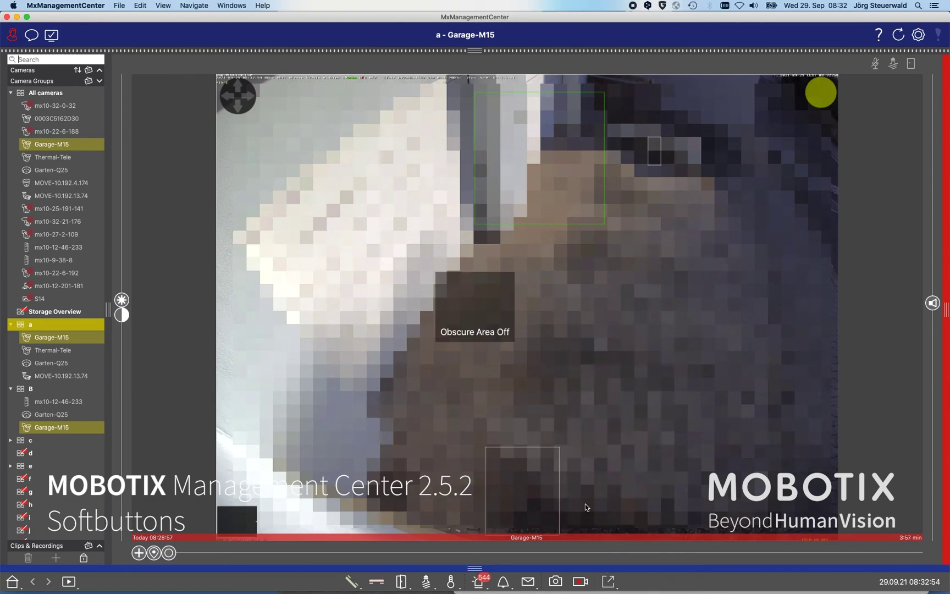